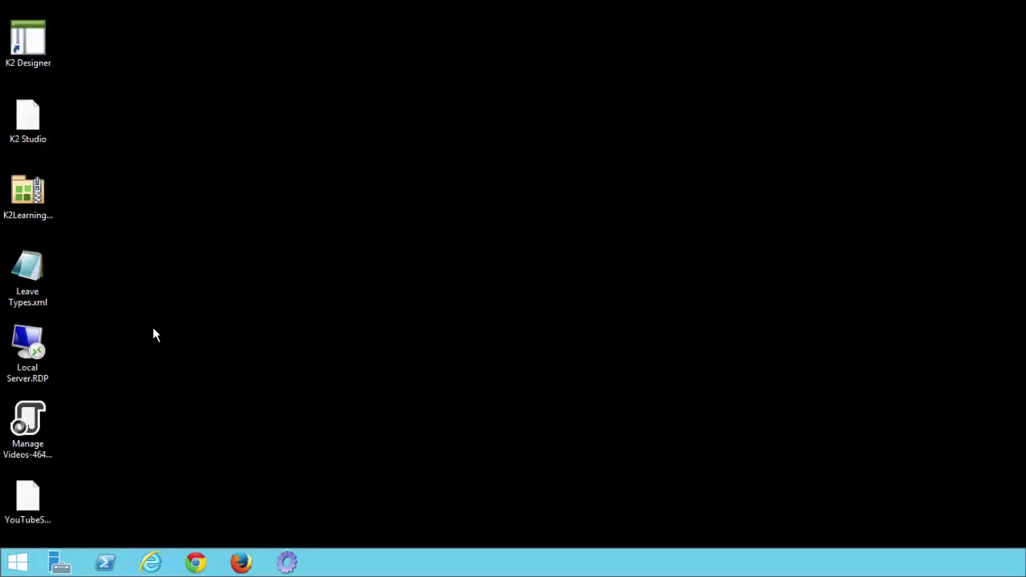
# Launch K2 blackpearl Workspace from the installed K2 blackpearl programs
pyautogui.click(22, 566)
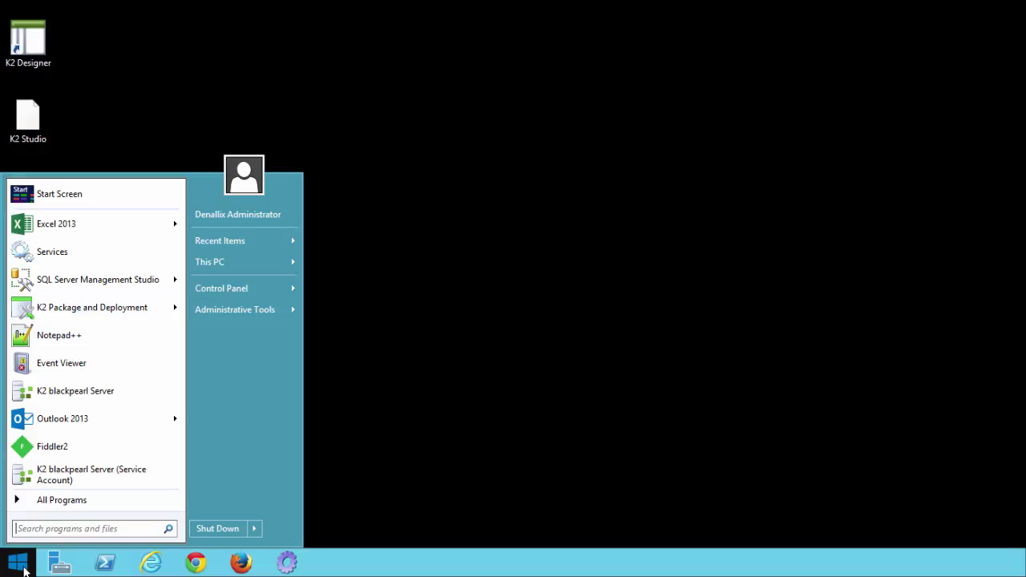
pyautogui.click(73, 506)
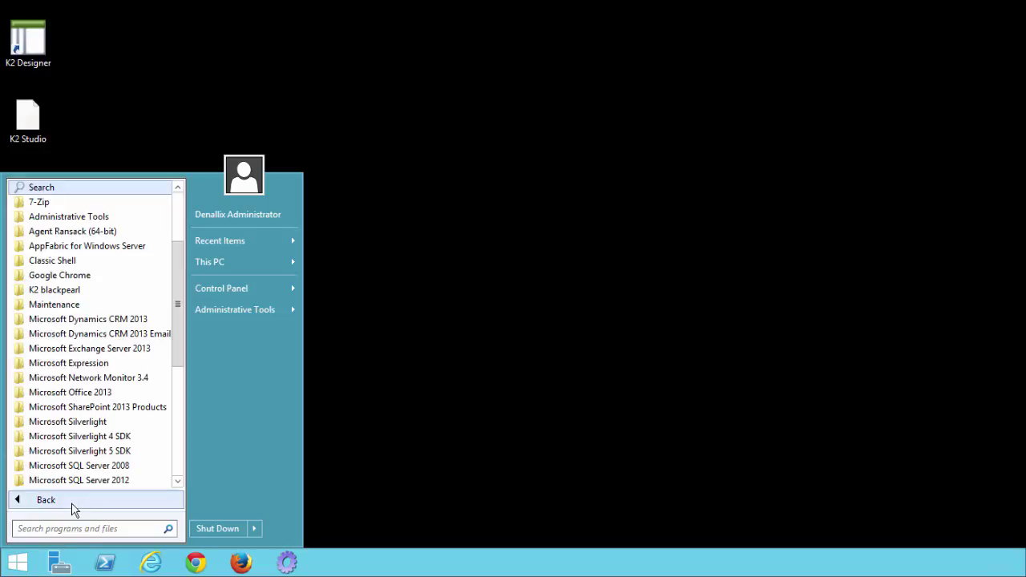
pyautogui.click(76, 290)
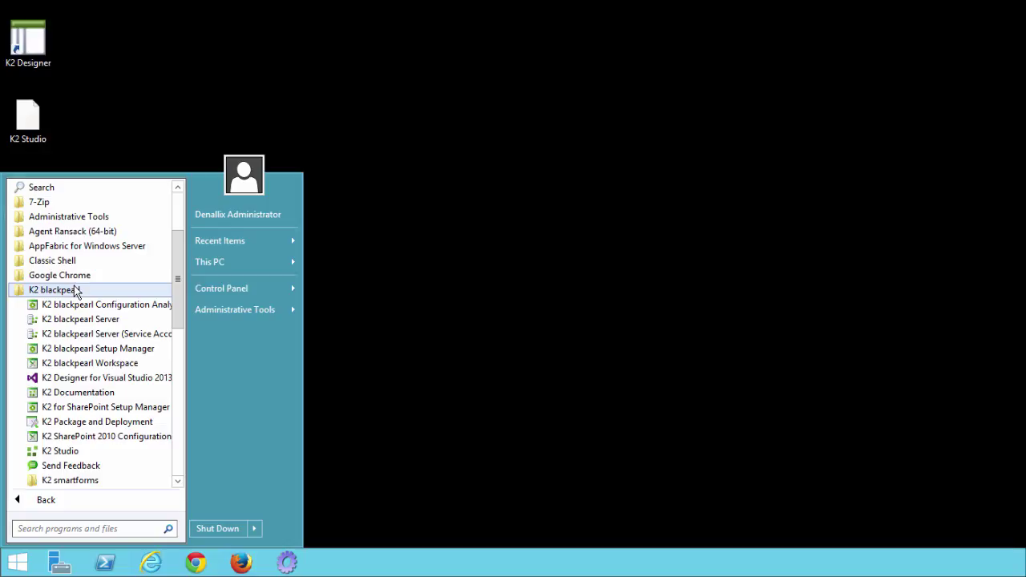
pyautogui.click(86, 365)
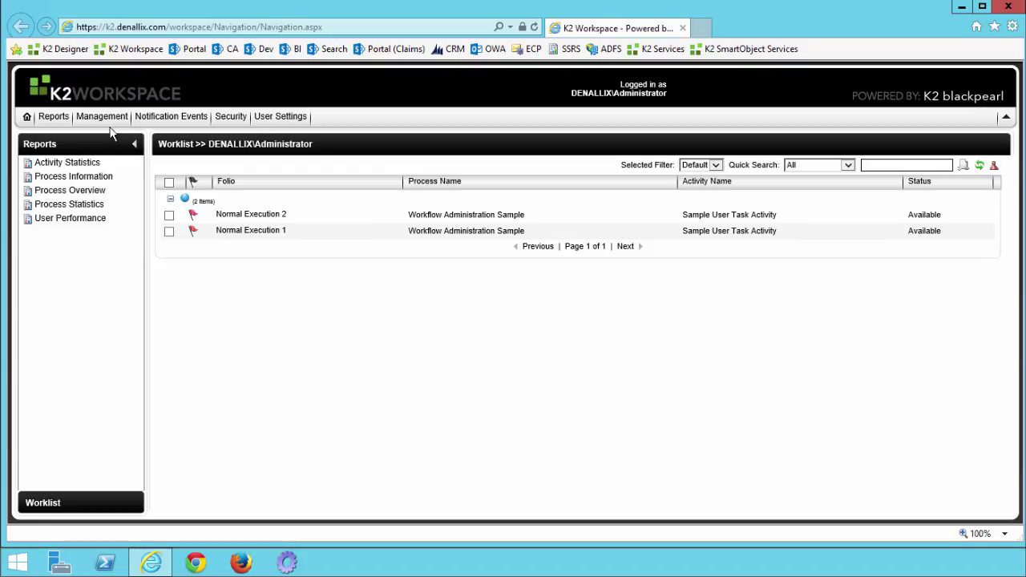
# Open the Management Console and display the Server Rights of the Workflow Server on k2.denallix.com:5555
pyautogui.moveTo(111, 121)
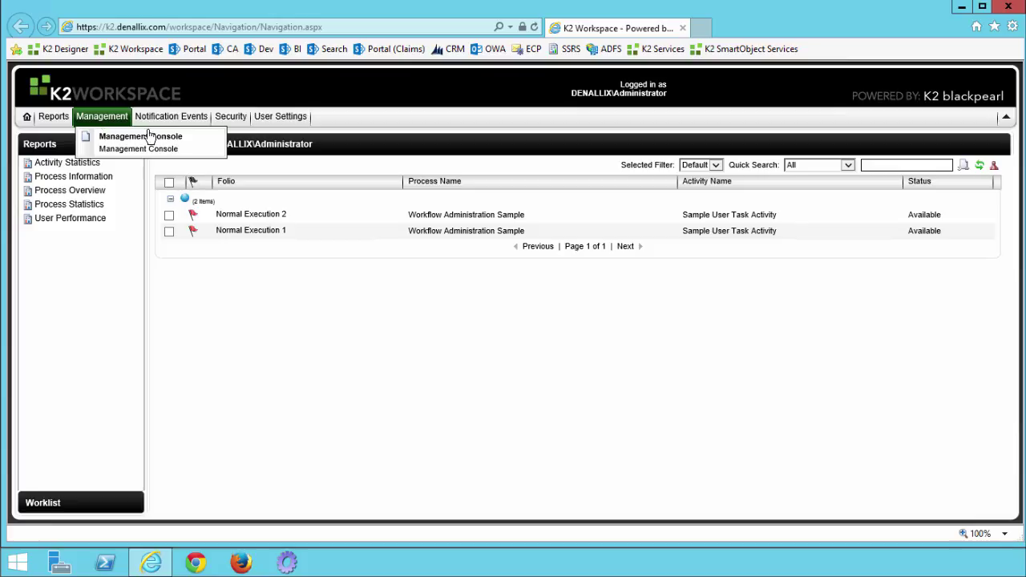
pyautogui.click(197, 151)
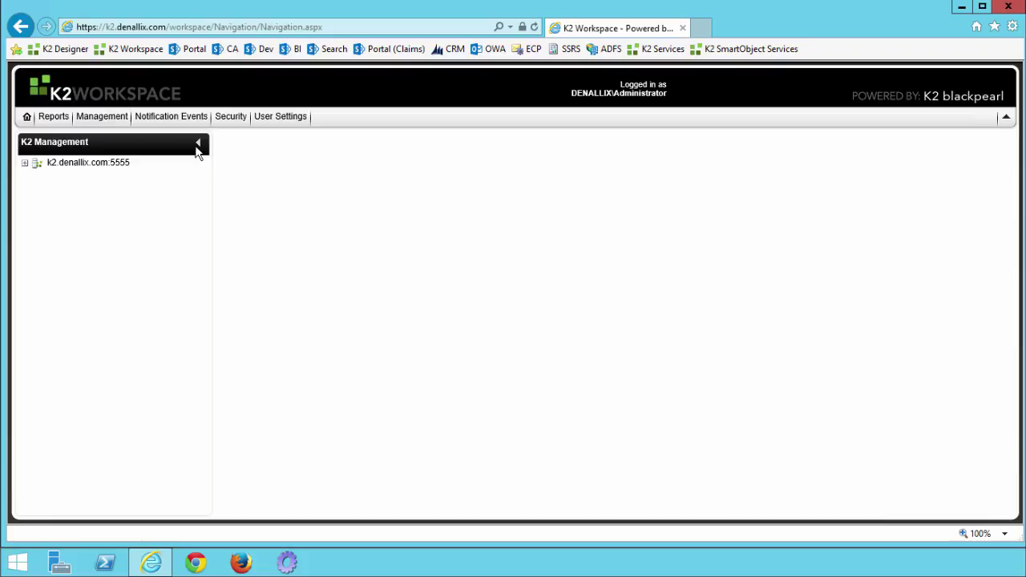
pyautogui.click(25, 163)
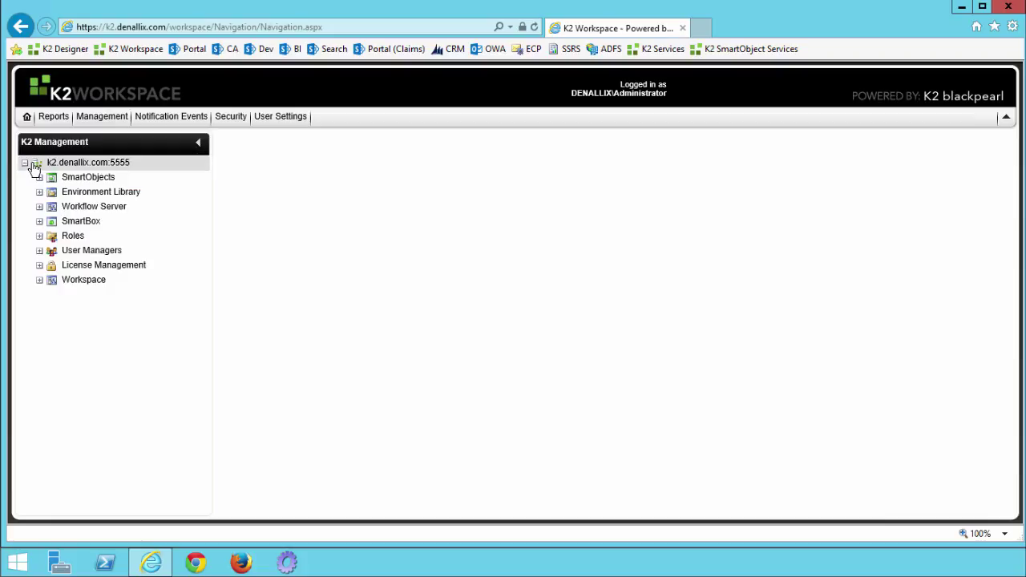
pyautogui.click(57, 210)
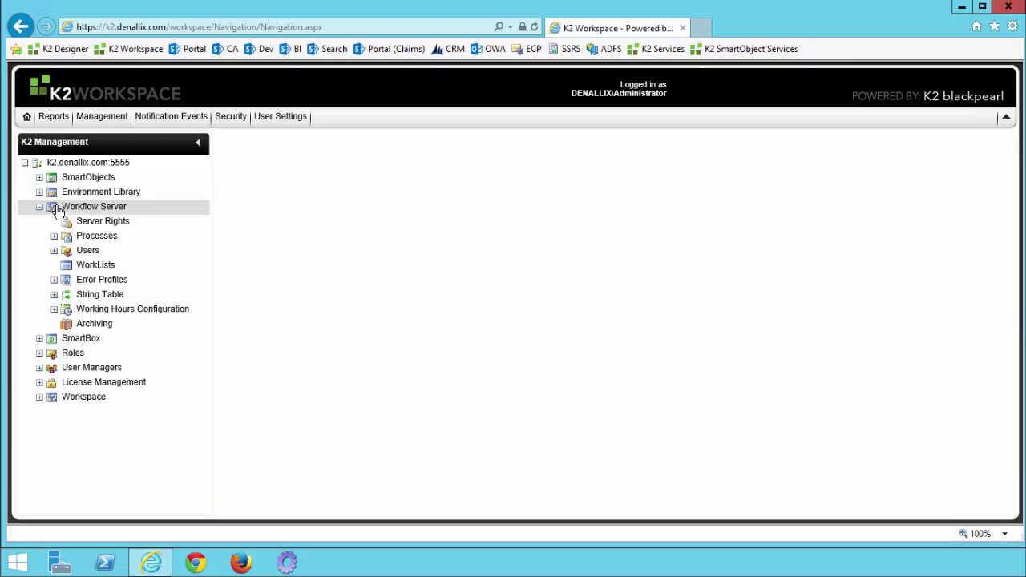
pyautogui.click(92, 225)
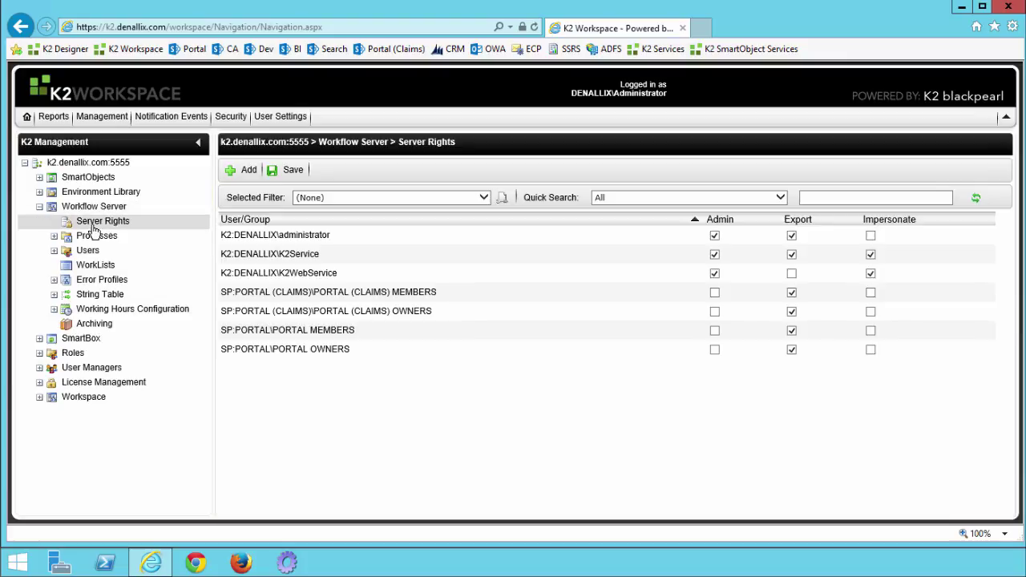
# Find the K2 user by first name, add the account to the server rights with Export permission, and save
pyautogui.click(244, 172)
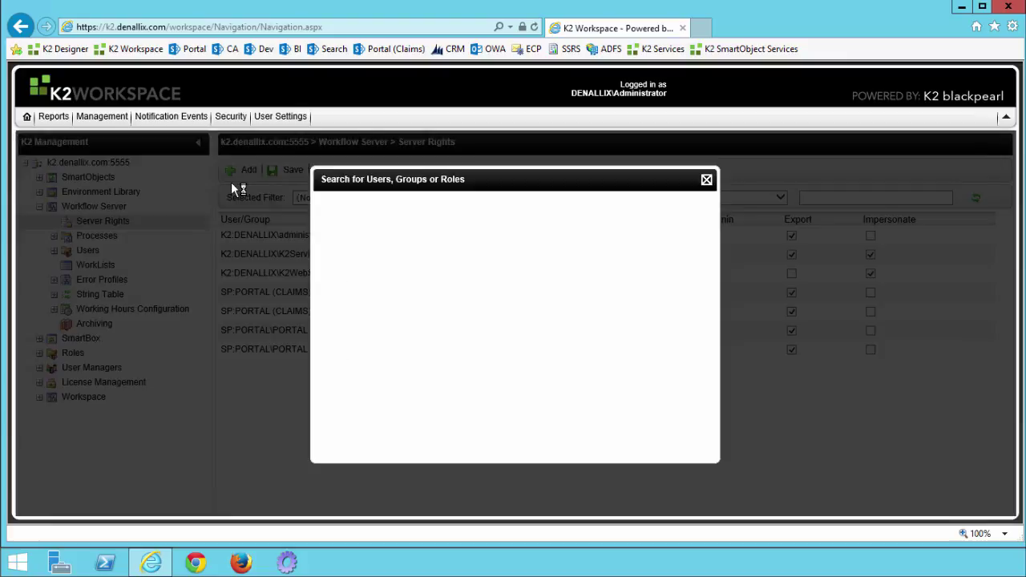
pyautogui.click(481, 223)
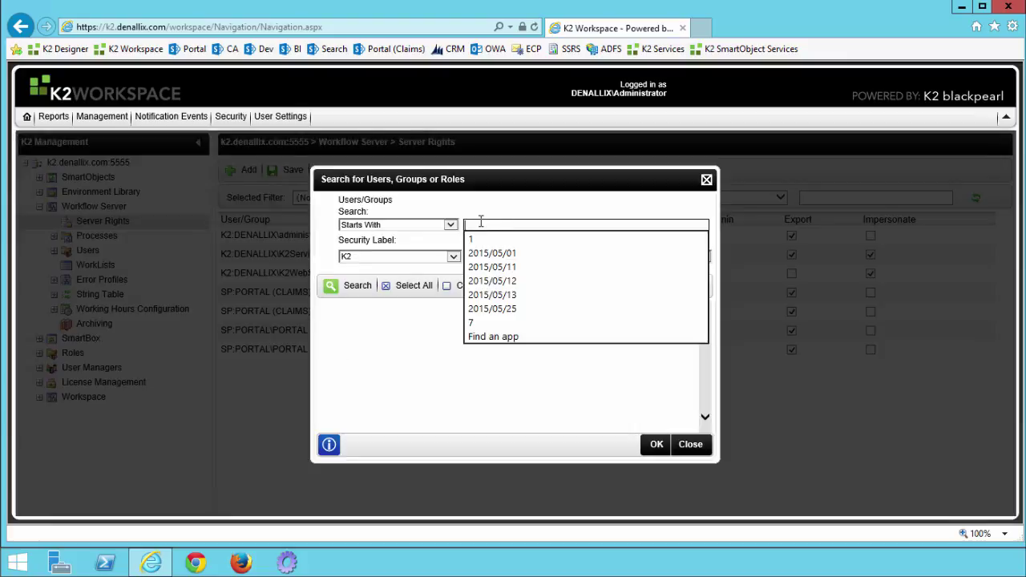
pyautogui.write('Anthony')
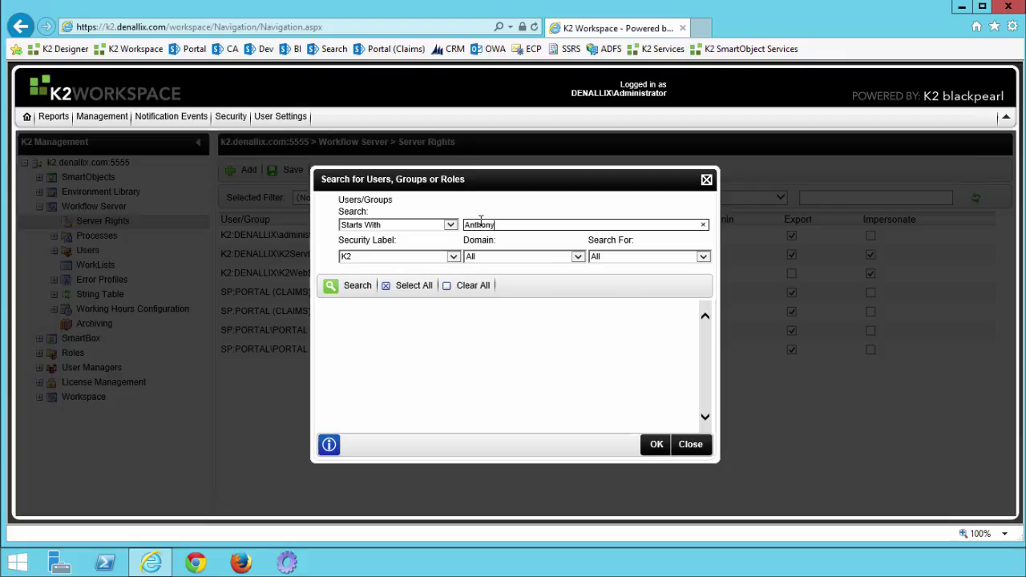
pyautogui.click(356, 295)
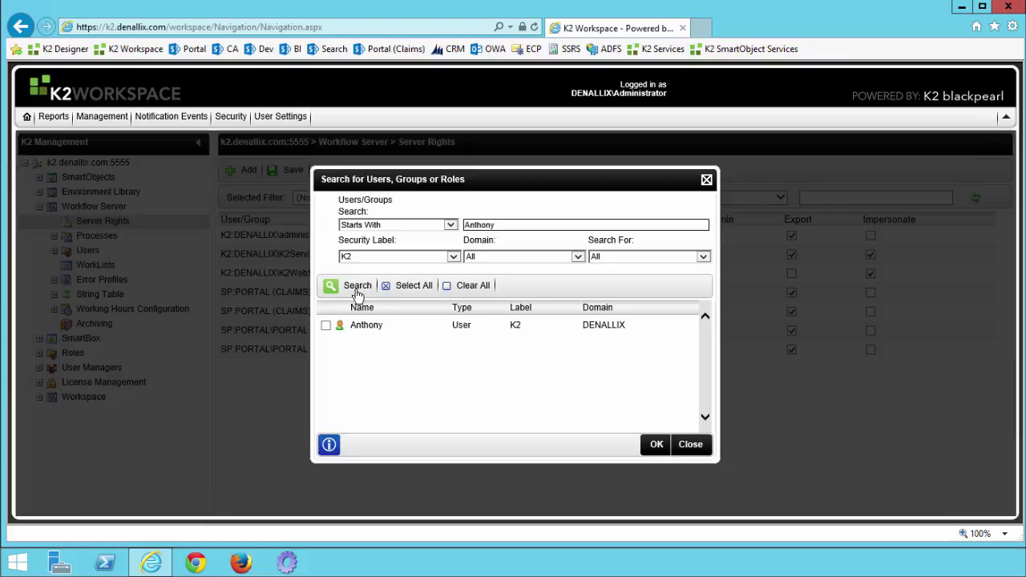
pyautogui.click(326, 325)
pyautogui.click(656, 445)
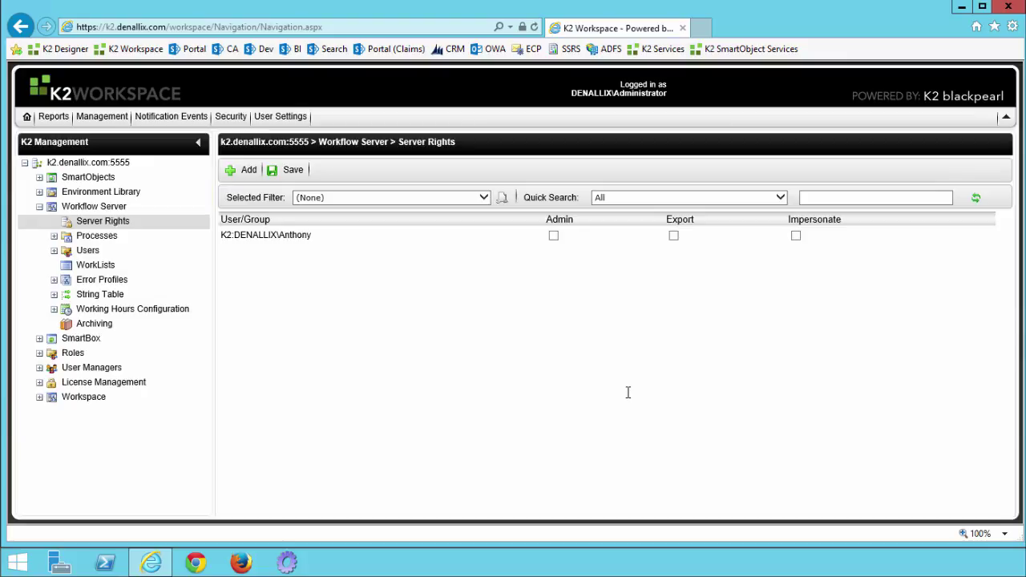
pyautogui.click(674, 235)
pyautogui.click(292, 172)
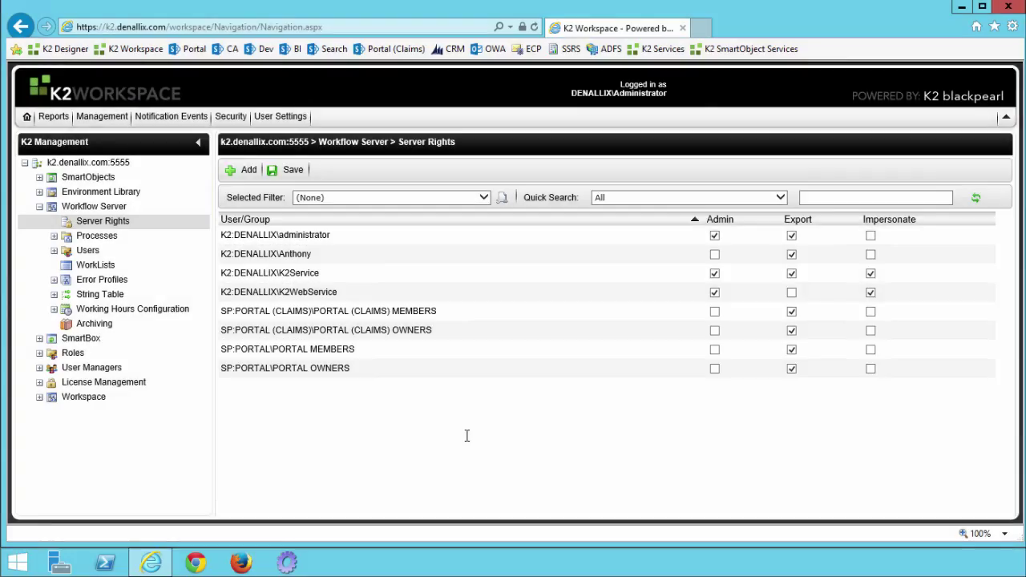
# Open the Process Rights of the Workflow Administration Sample process under K2 Learning\Workflow Administration
pyautogui.click(66, 237)
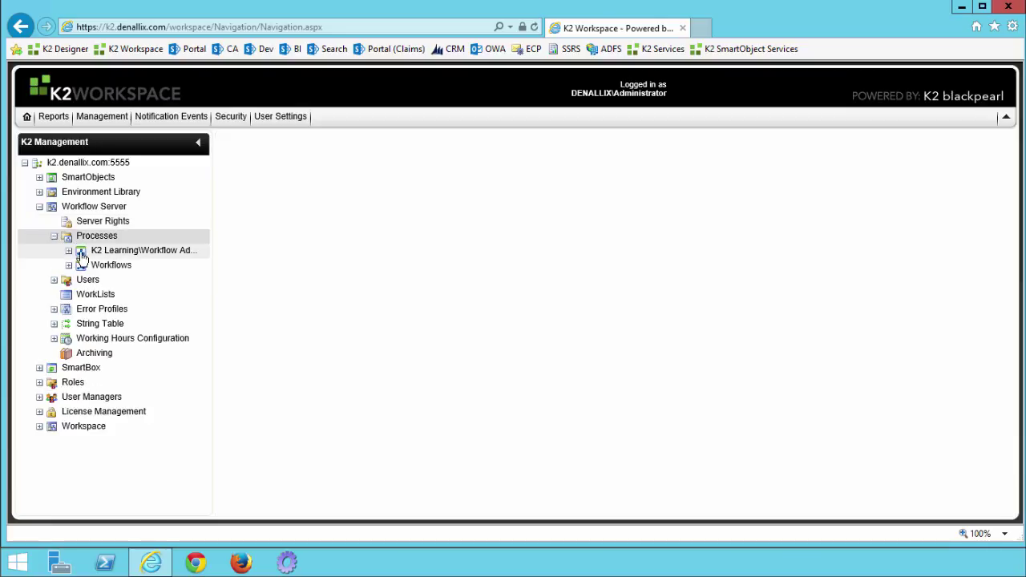
pyautogui.click(81, 251)
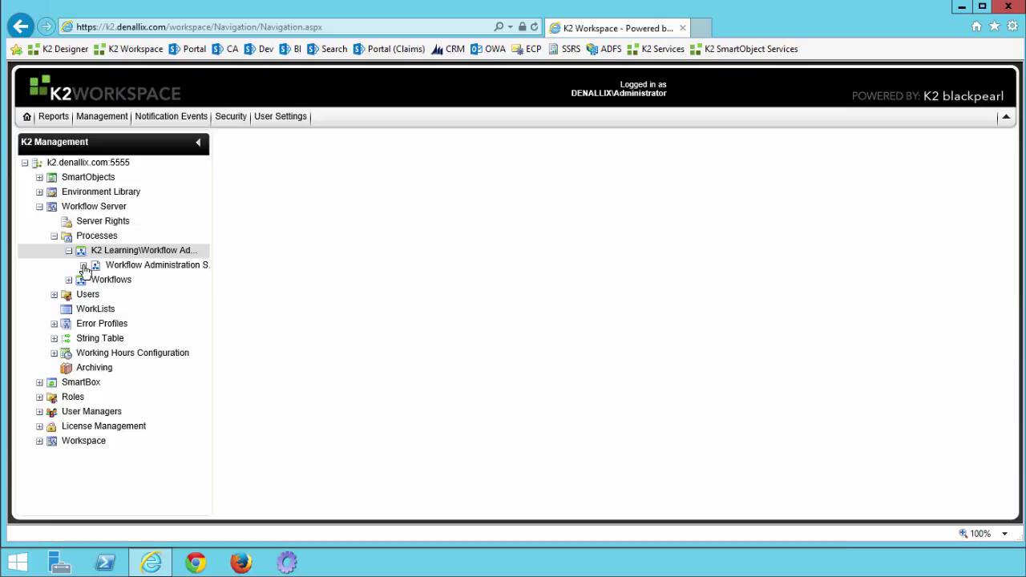
pyautogui.click(95, 267)
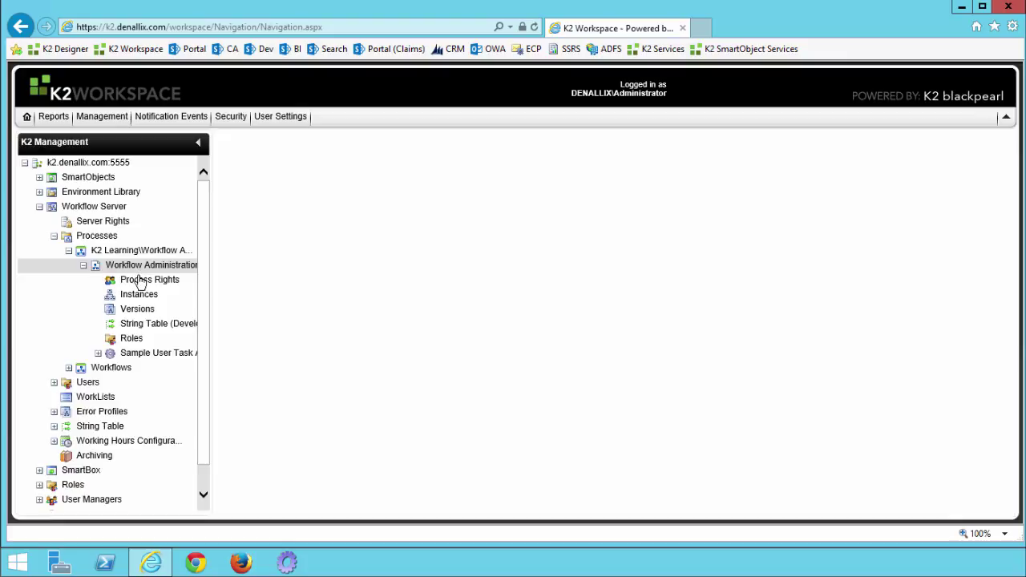
pyautogui.click(139, 280)
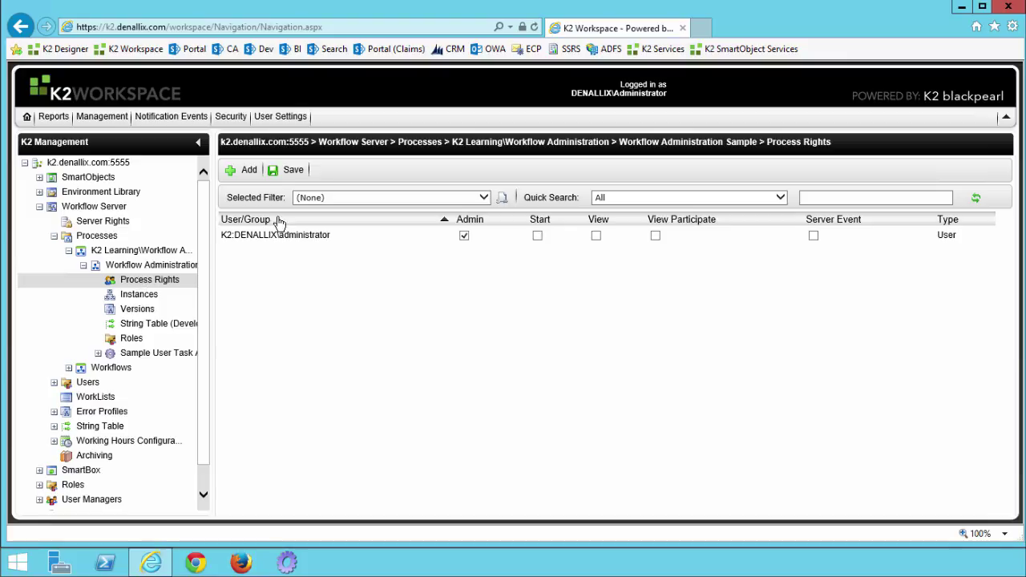
# Find another K2 user by first name, add the account to the process rights with Admin permission, and save
pyautogui.click(247, 172)
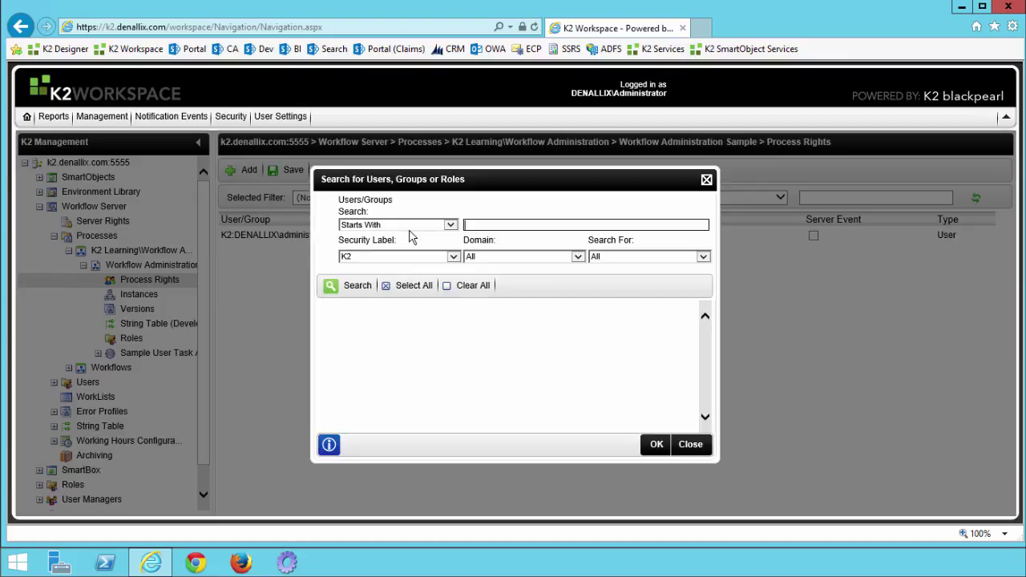
pyautogui.write('Bob')
pyautogui.click(353, 288)
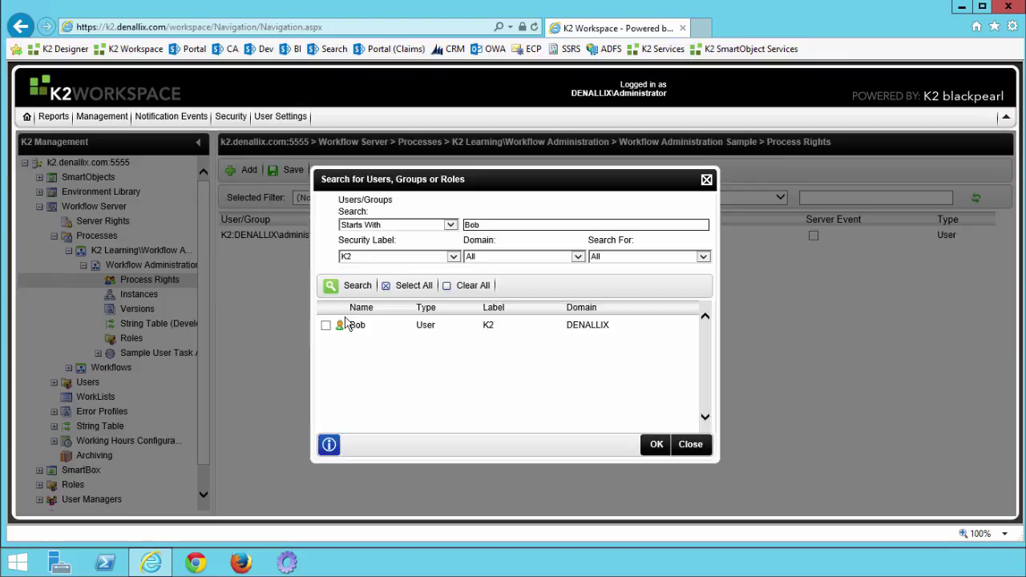
pyautogui.click(326, 328)
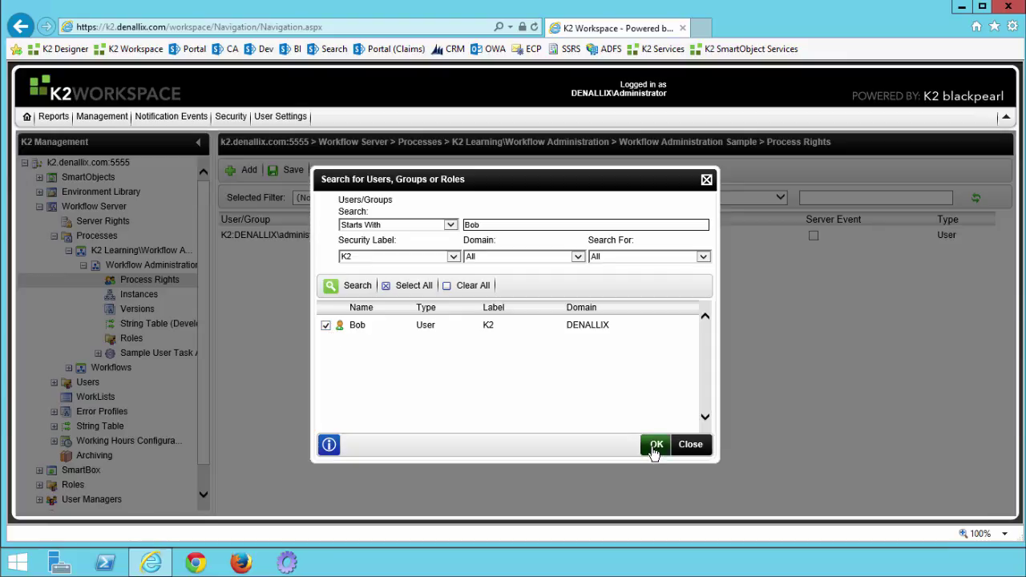
pyautogui.click(655, 445)
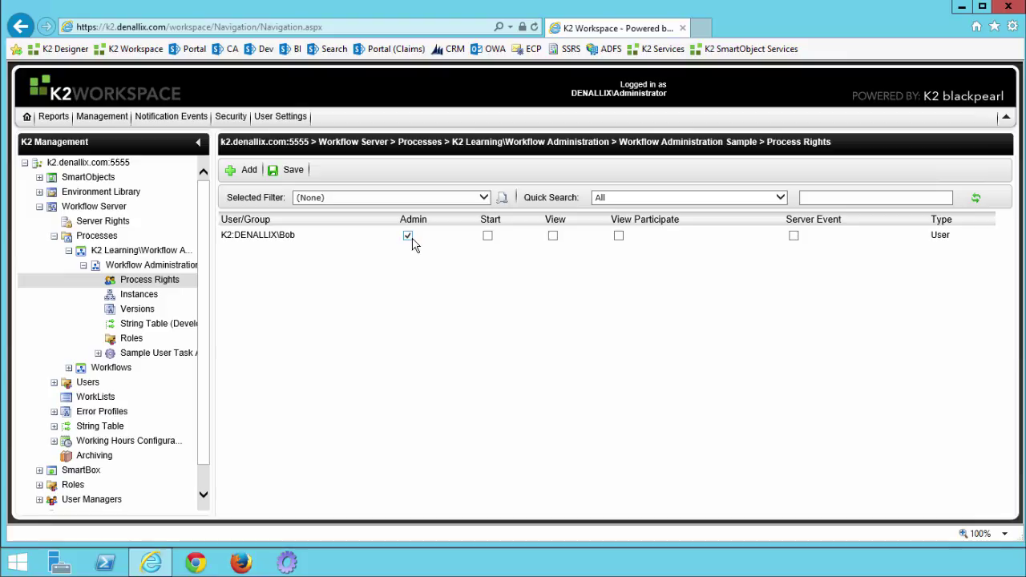
pyautogui.click(291, 169)
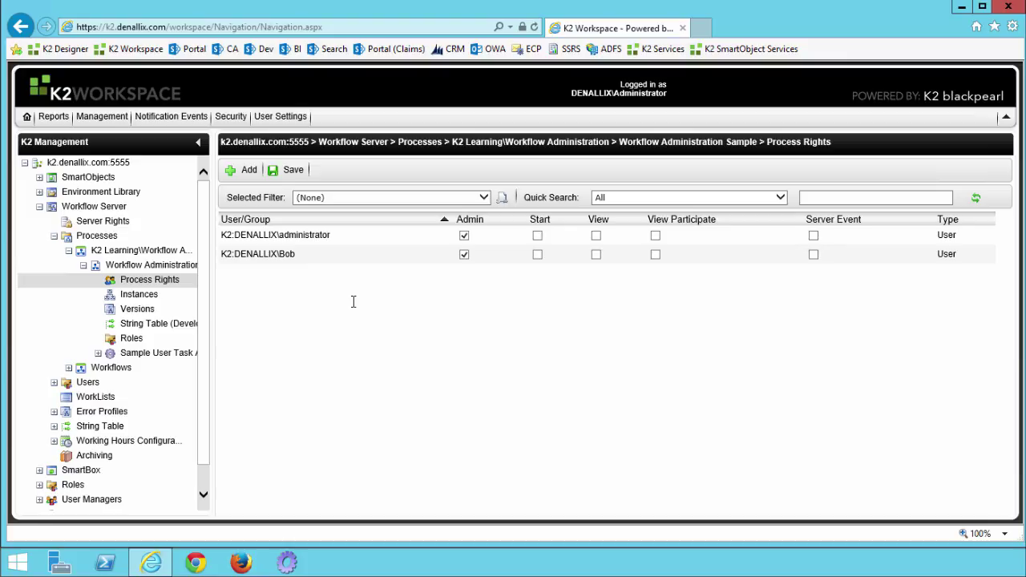
# Add the Domain Users group to the process rights with Start permission and save
pyautogui.click(248, 171)
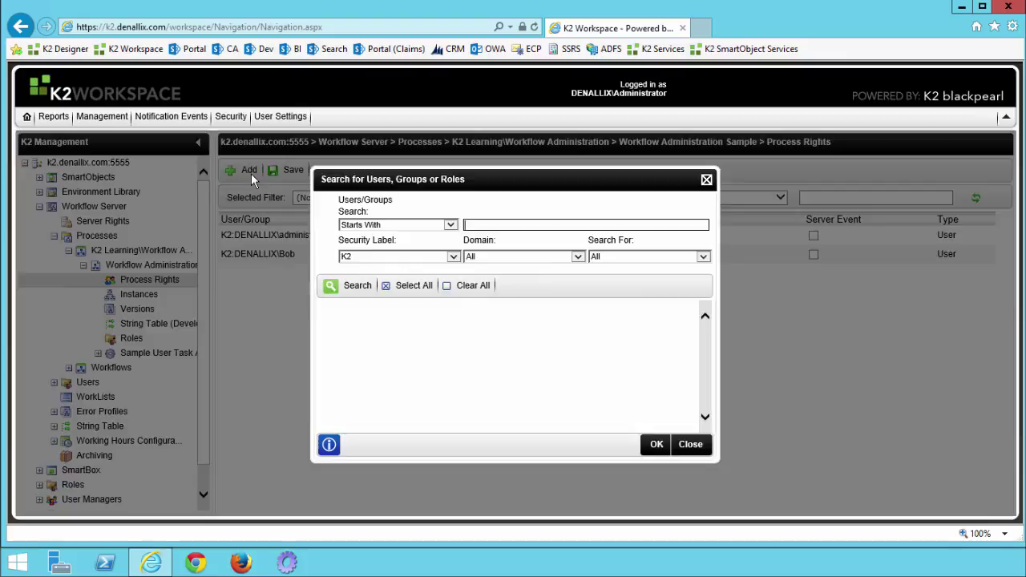
pyautogui.write('Domain Users')
pyautogui.click(351, 288)
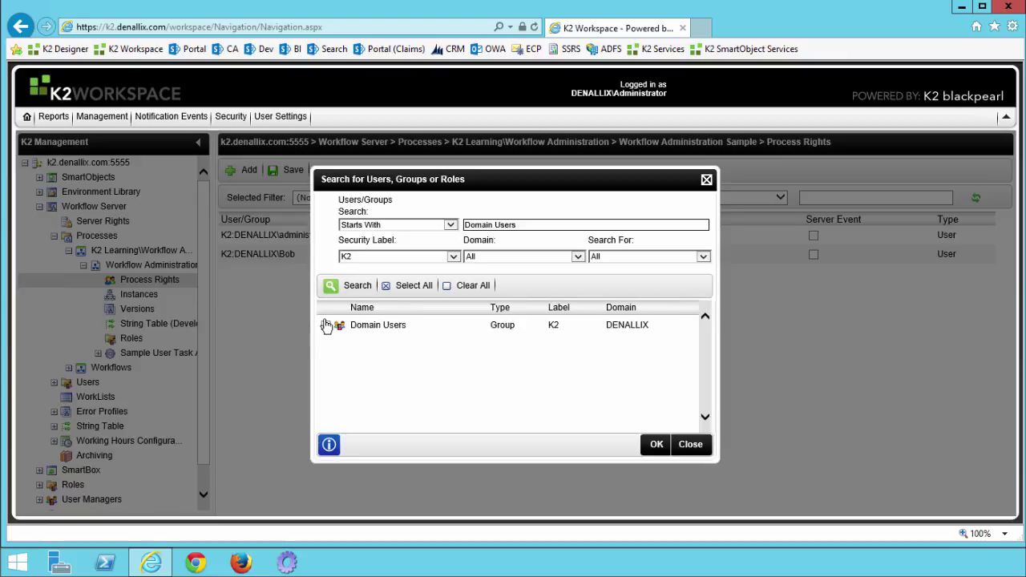
pyautogui.click(326, 325)
pyautogui.click(651, 446)
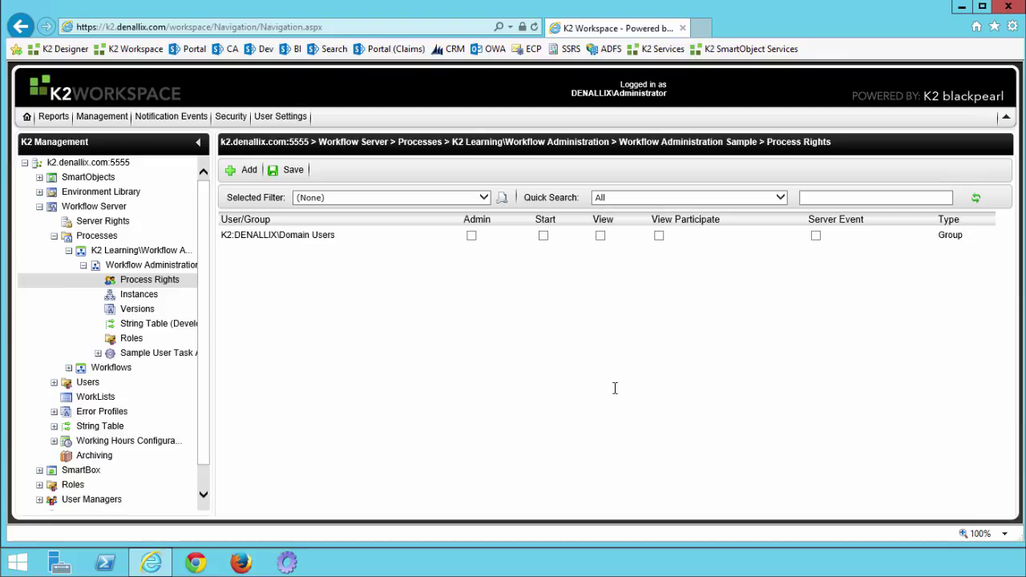
pyautogui.click(544, 236)
pyautogui.click(291, 172)
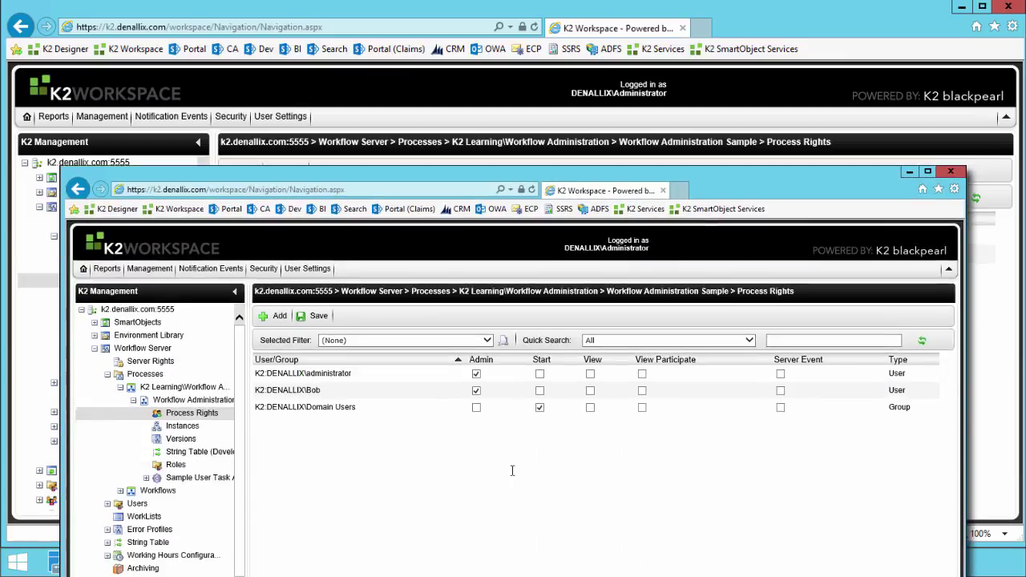
# Remove the added user's Admin right and the Domain Users group's Start right from the process, and save
pyautogui.click(476, 392)
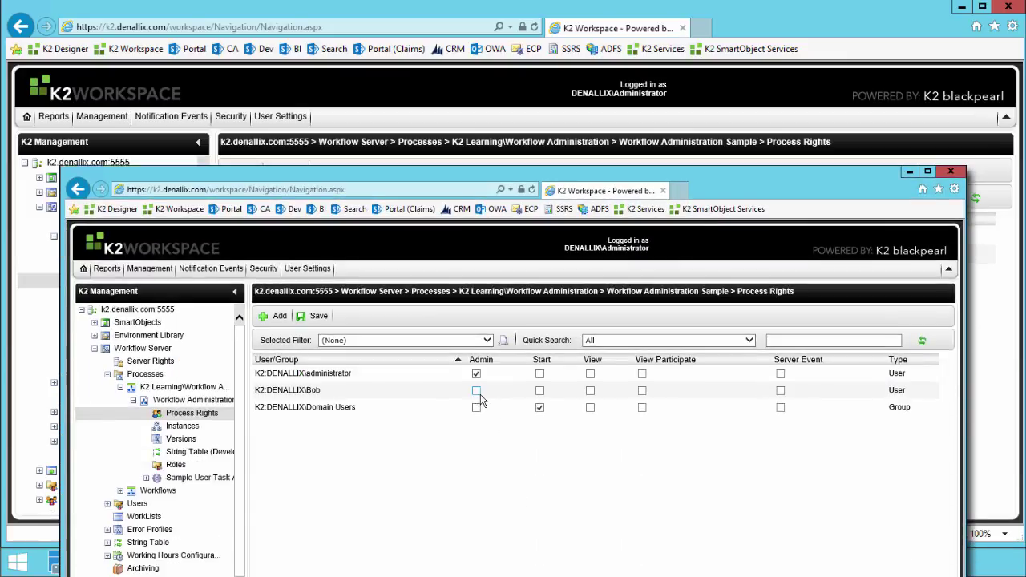
pyautogui.click(540, 408)
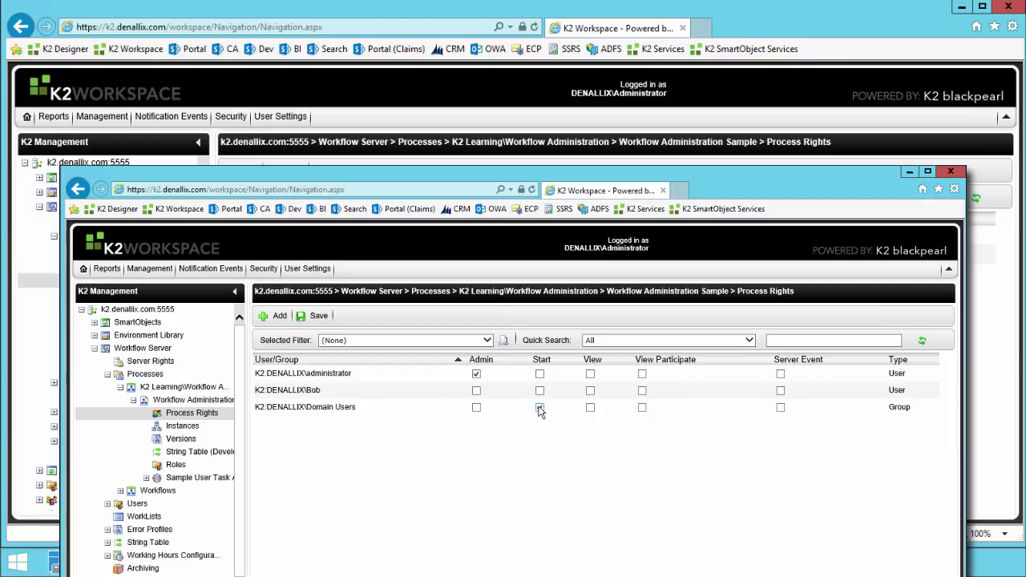
pyautogui.click(318, 316)
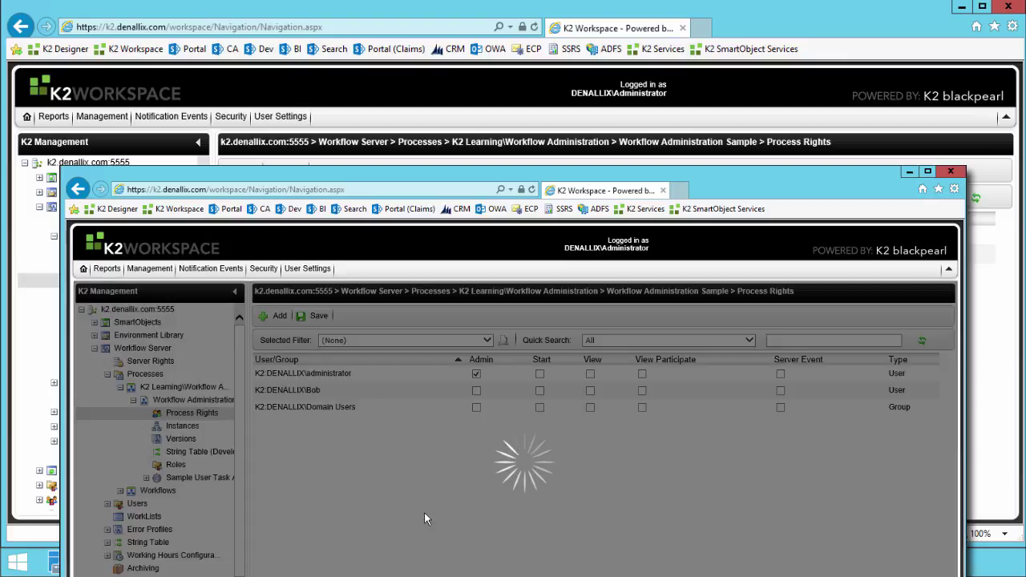